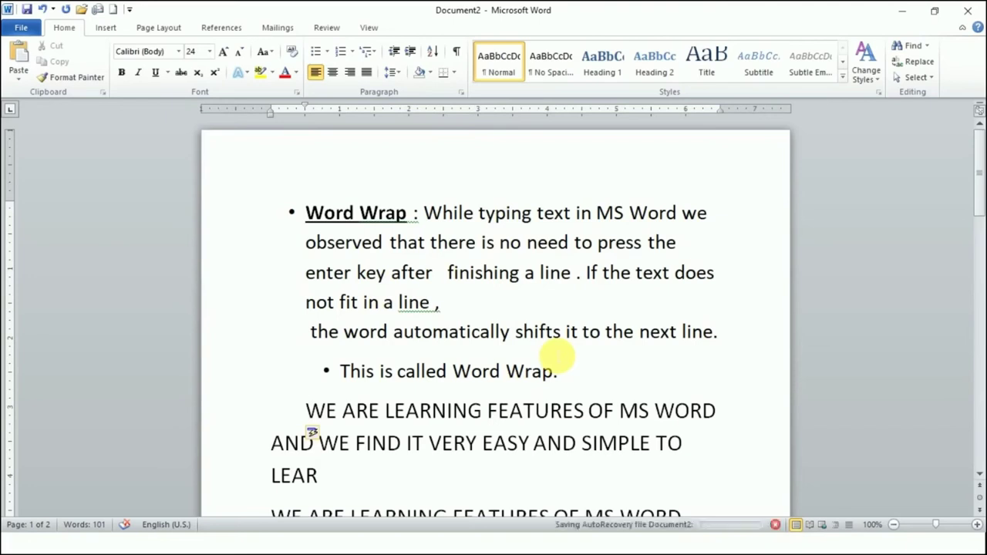
- Save the document to Documents as a Word Document named 'SAVING MS WORD'
{"action": "left_click", "coordinate": [21, 27]}
{"action": "left_click", "coordinate": [46, 64]}
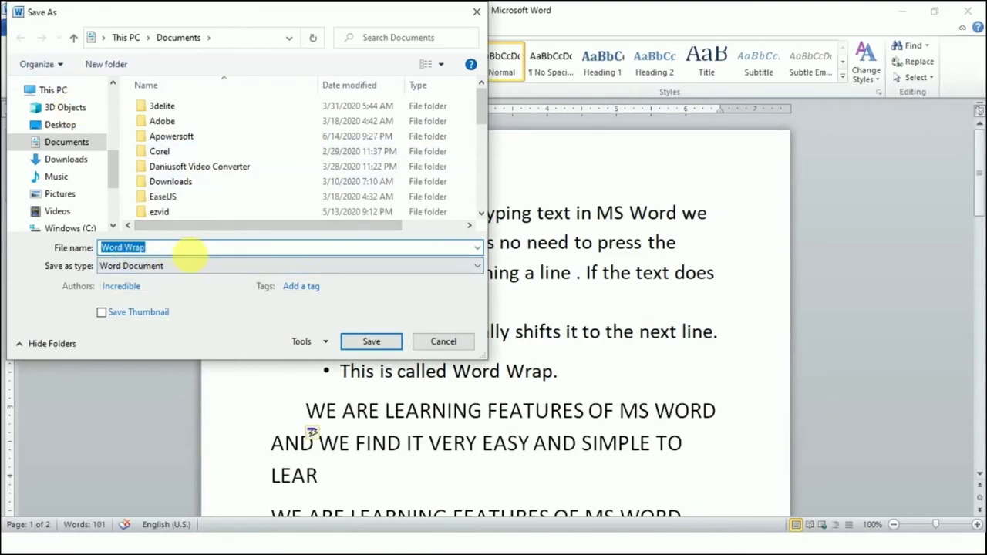
{"action": "left_click", "coordinate": [470, 266]}
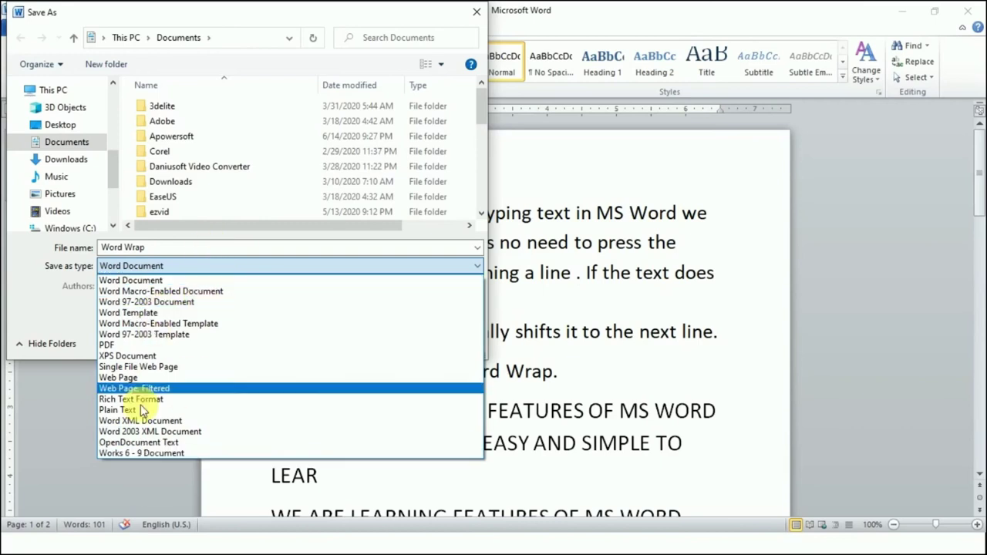
{"action": "left_click", "coordinate": [151, 480]}
{"action": "left_click", "coordinate": [478, 248]}
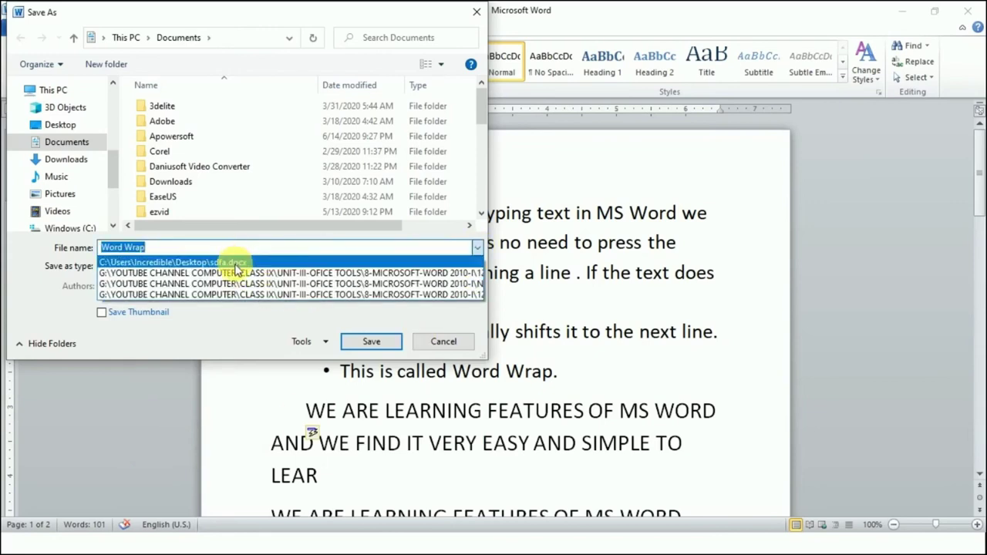
{"action": "left_click", "coordinate": [259, 250]}
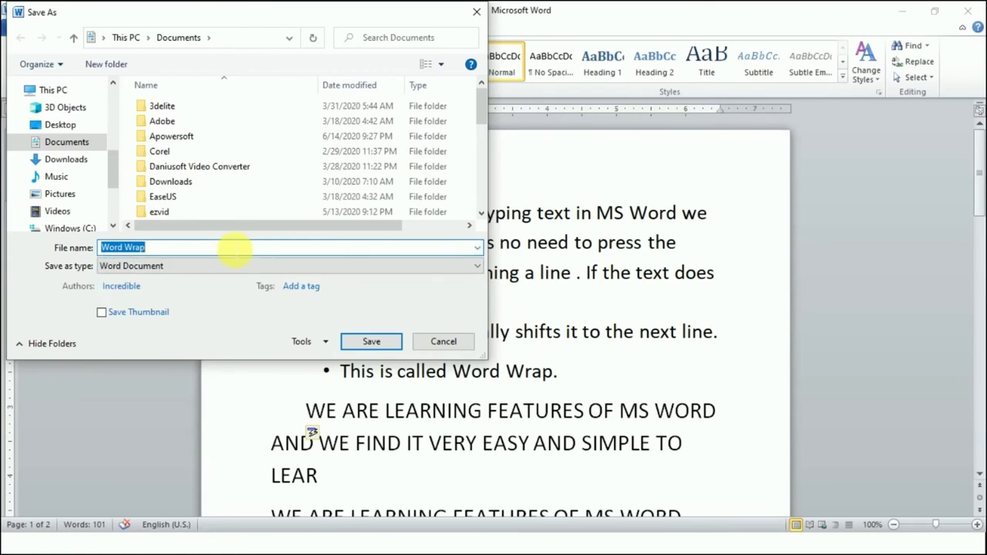
{"action": "type", "text": "SA"}
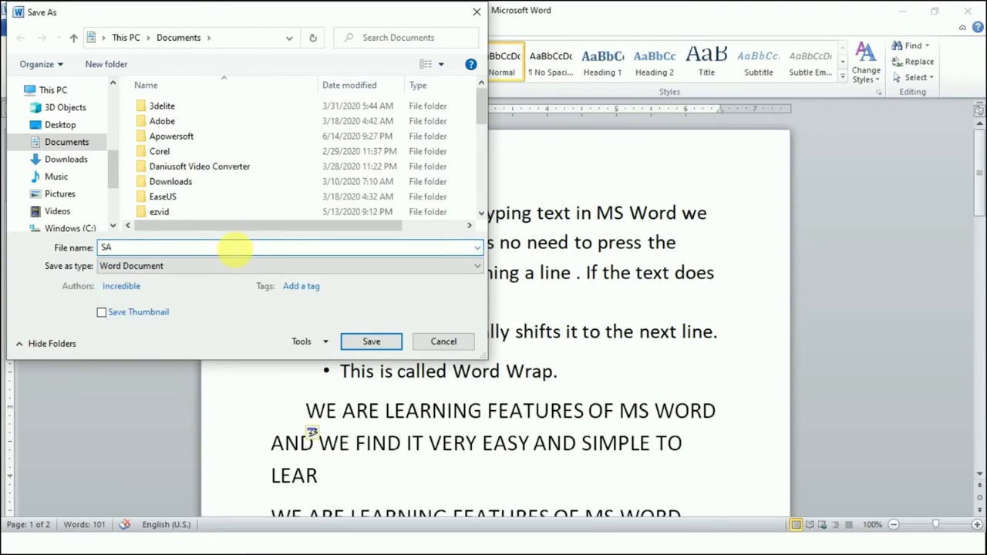
{"action": "type", "text": "VING MS WORD"}
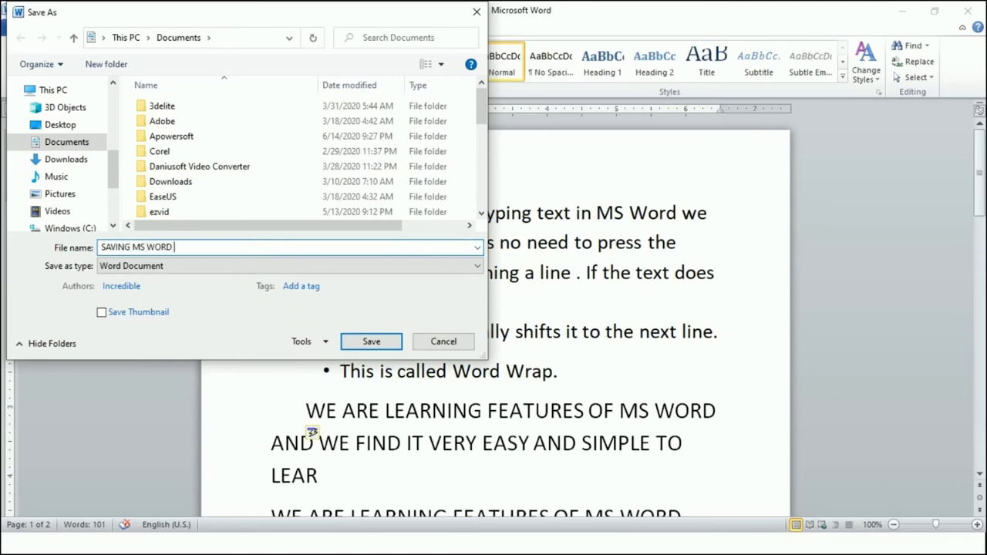
{"action": "left_click", "coordinate": [370, 342]}
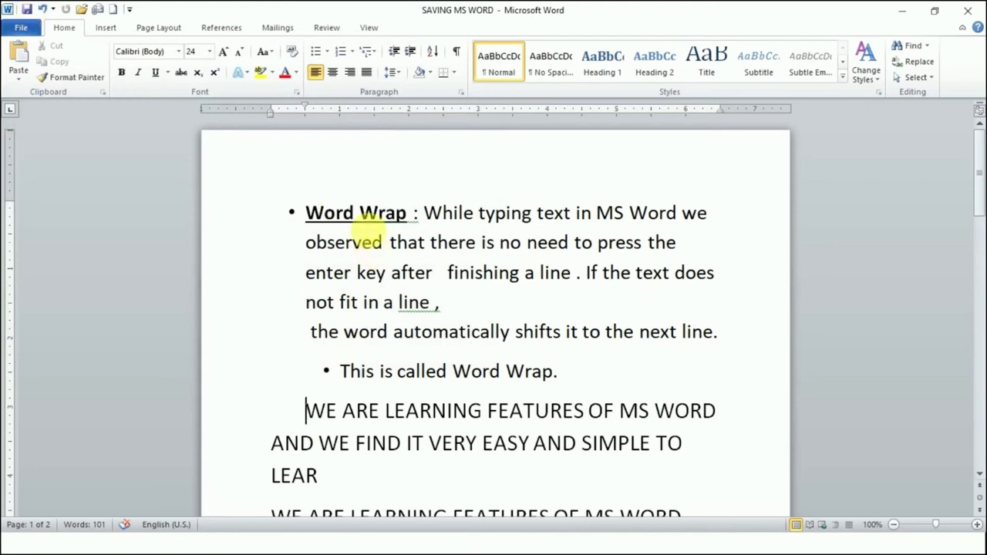
- Insert stray letters 'SADAS' into 'there' in the first bullet, then select the bullet lines
{"action": "key", "text": "ctrl+y"}
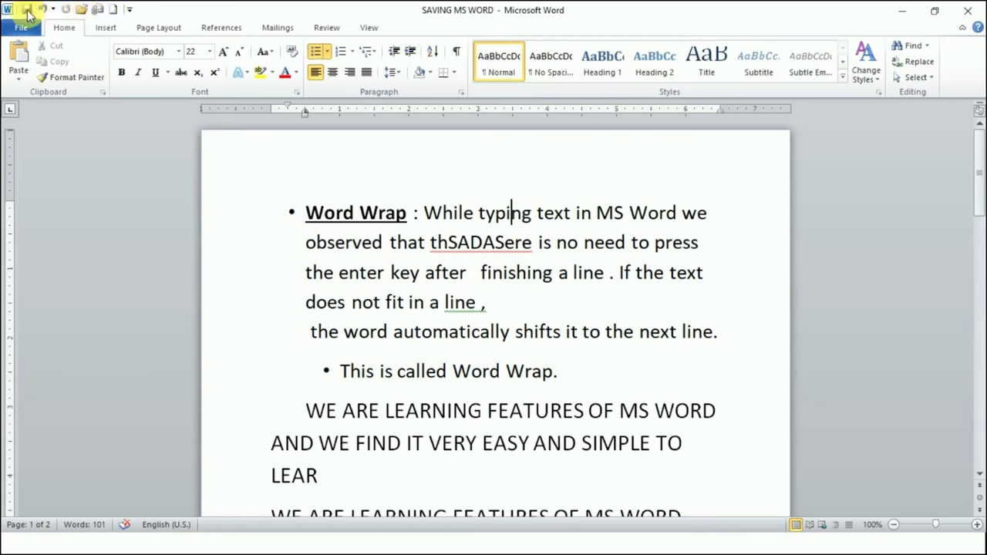
{"action": "left_click", "coordinate": [21, 29]}
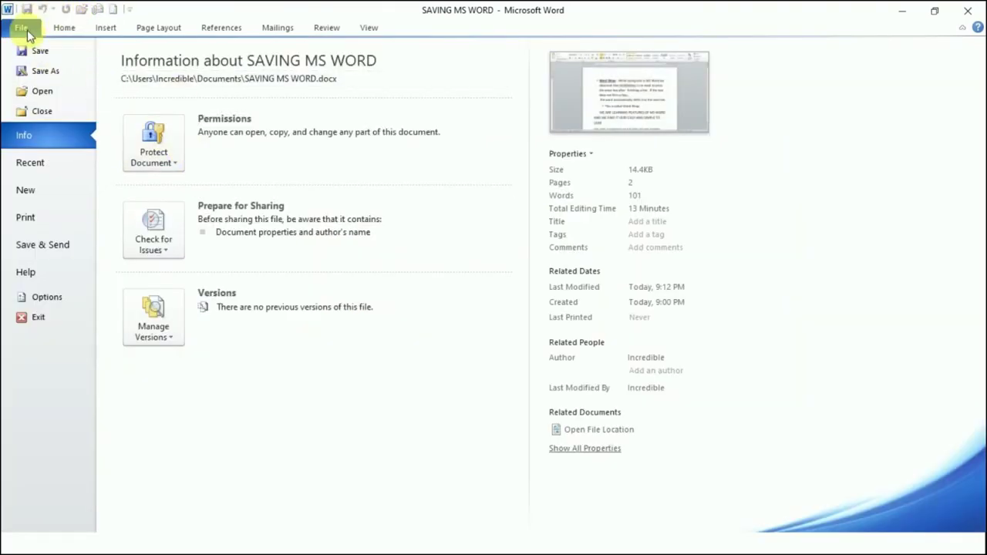
{"action": "left_click", "coordinate": [23, 27]}
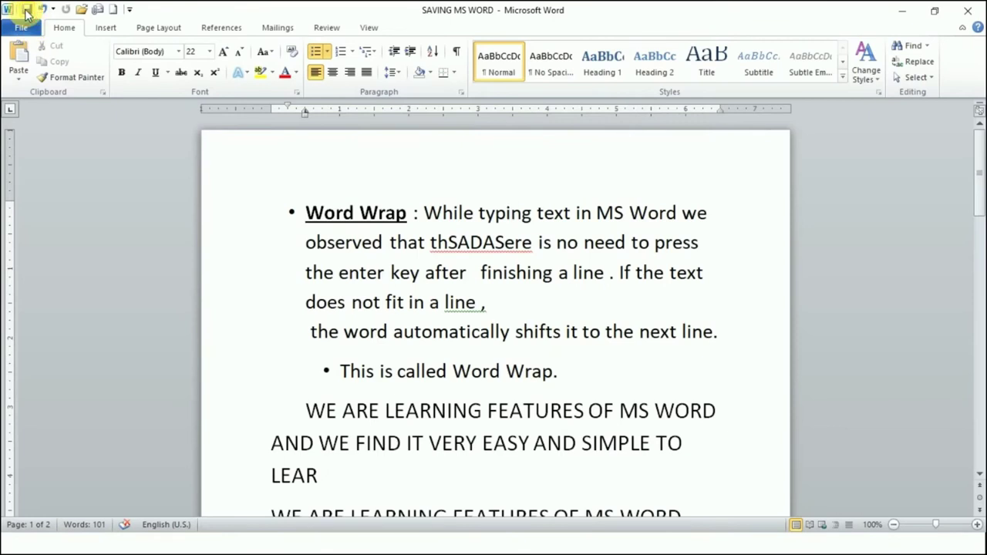
{"action": "left_click", "coordinate": [262, 269]}
{"action": "left_click", "coordinate": [255, 216]}
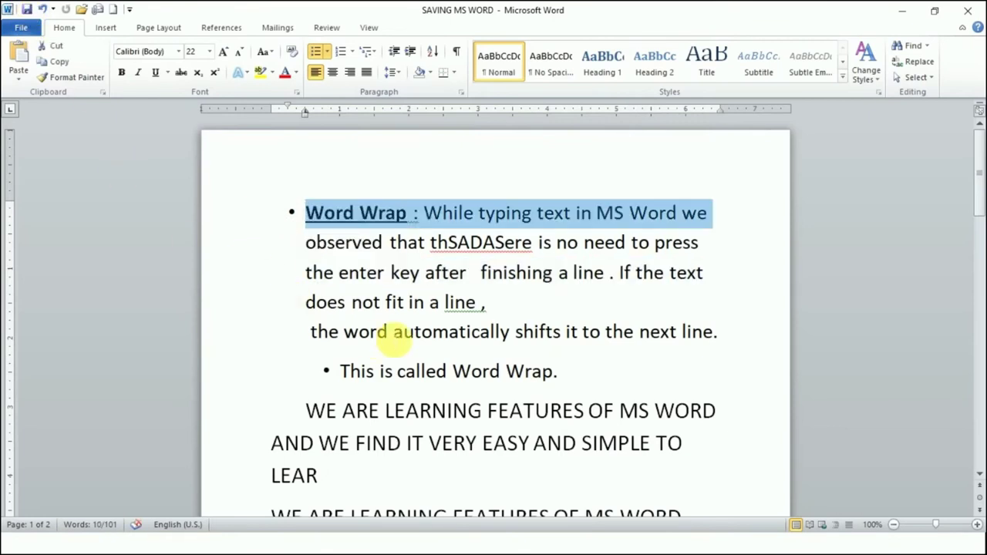
{"action": "left_click", "coordinate": [448, 332]}
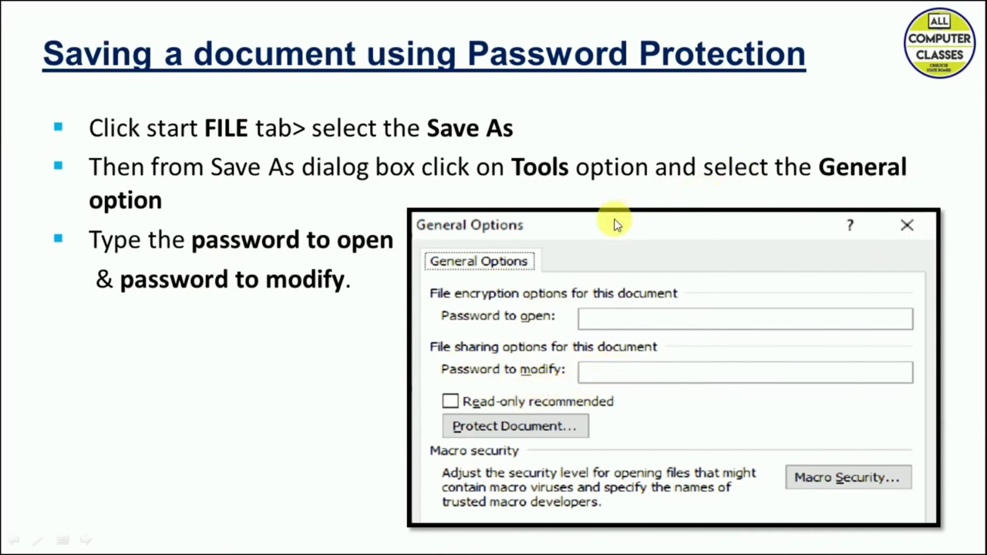
{"action": "key", "text": "alt+Tab"}
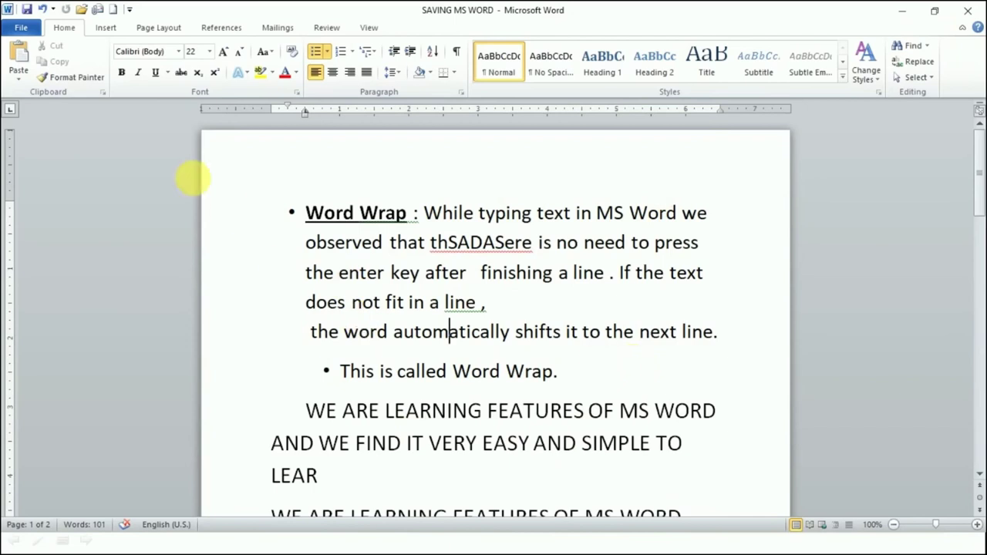
- Re-save SAVING MS WORD in Documents with a confirmed password to open, set in General Options
{"action": "left_click", "coordinate": [22, 30]}
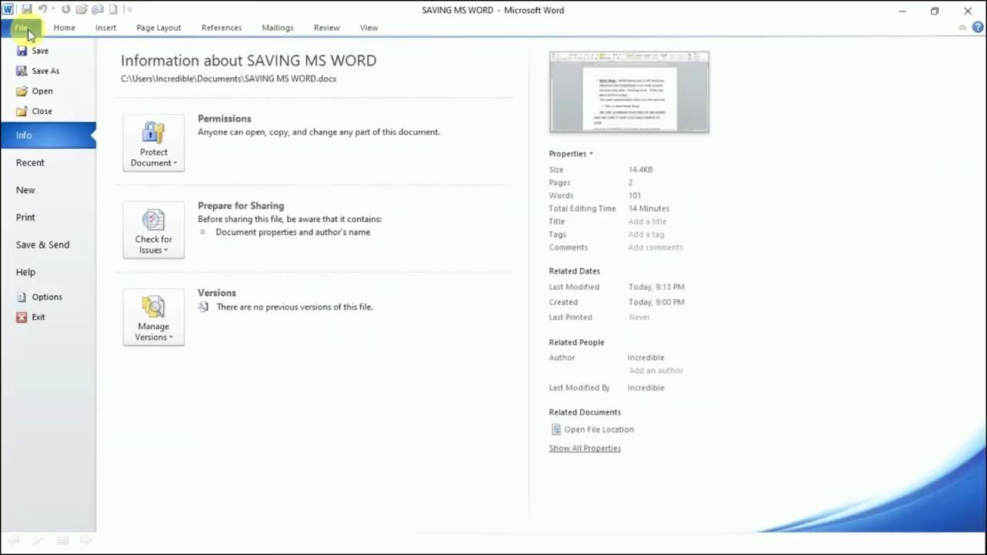
{"action": "left_click", "coordinate": [38, 71]}
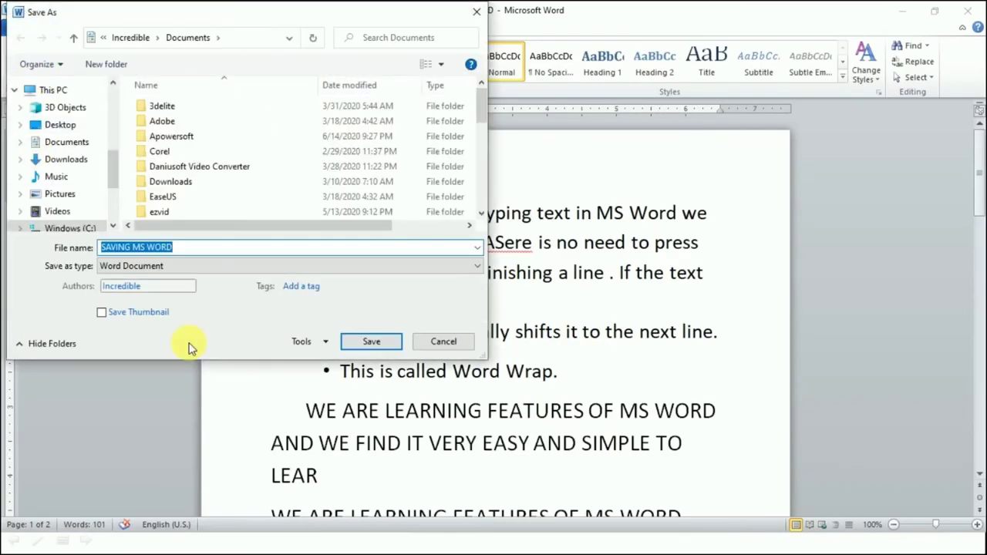
{"action": "left_click", "coordinate": [324, 344]}
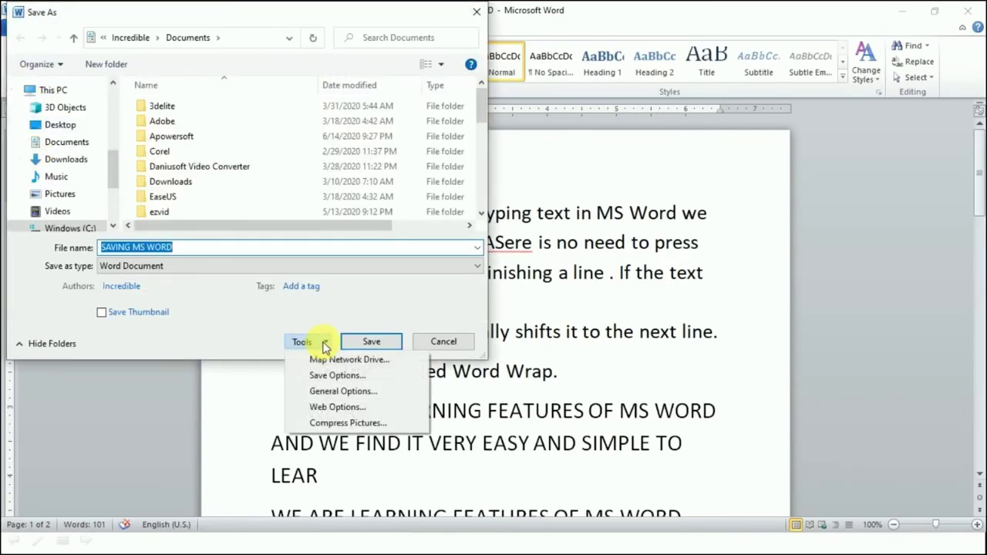
{"action": "left_click", "coordinate": [336, 393]}
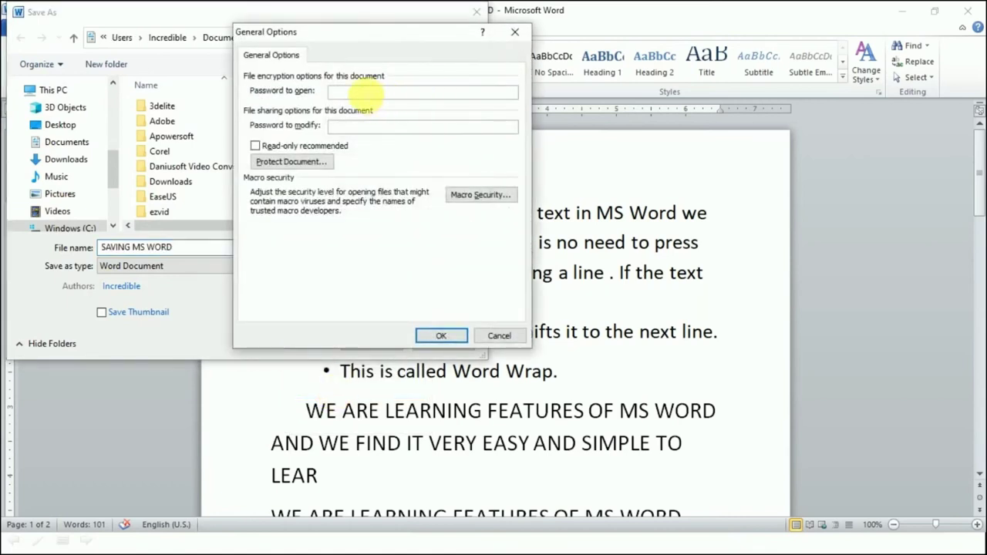
{"action": "left_click_drag", "start_coordinate": [337, 31], "coordinate": [365, 111]}
{"action": "left_click", "coordinate": [389, 174]}
{"action": "type", "text": "1"}
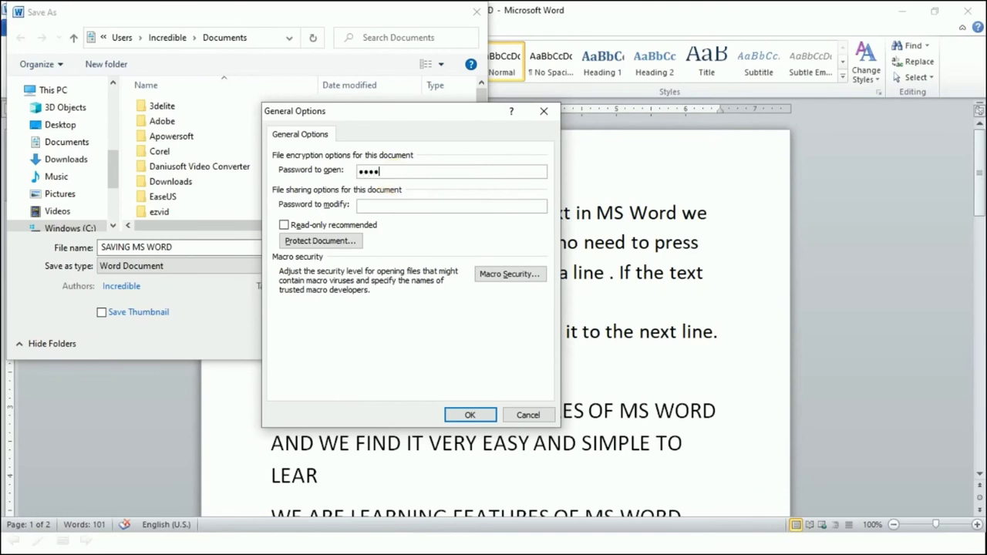
{"action": "left_click", "coordinate": [470, 416]}
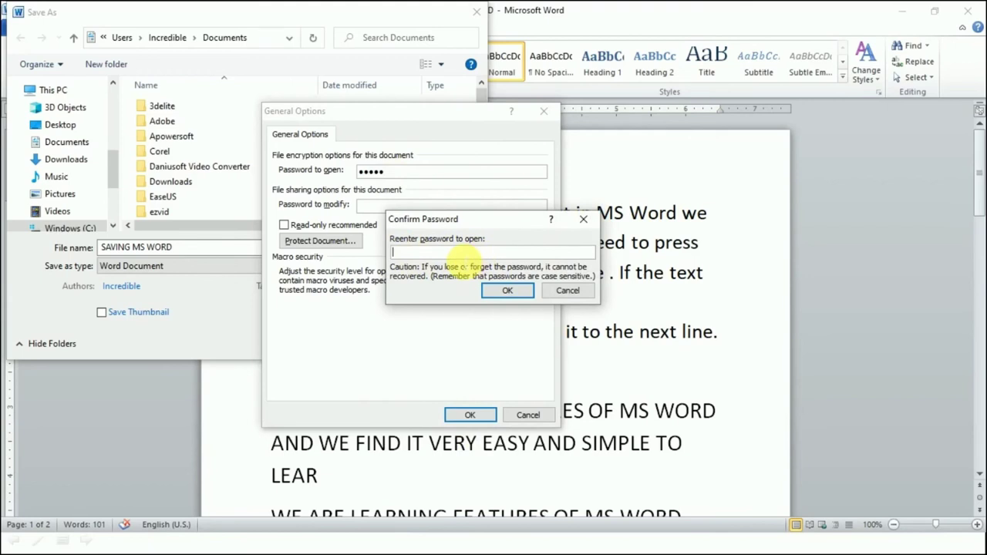
{"action": "left_click", "coordinate": [457, 253]}
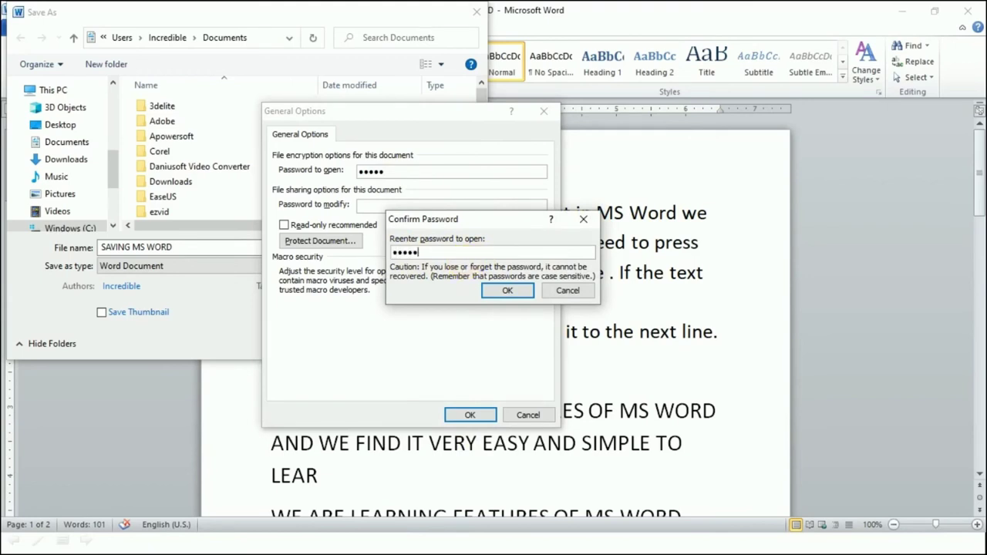
{"action": "left_click", "coordinate": [507, 291]}
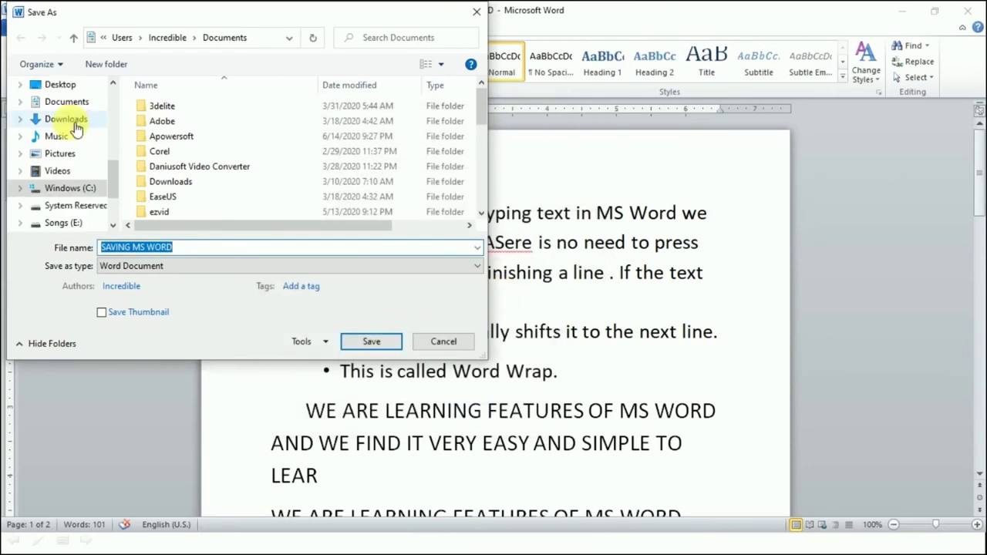
{"action": "left_click", "coordinate": [69, 101]}
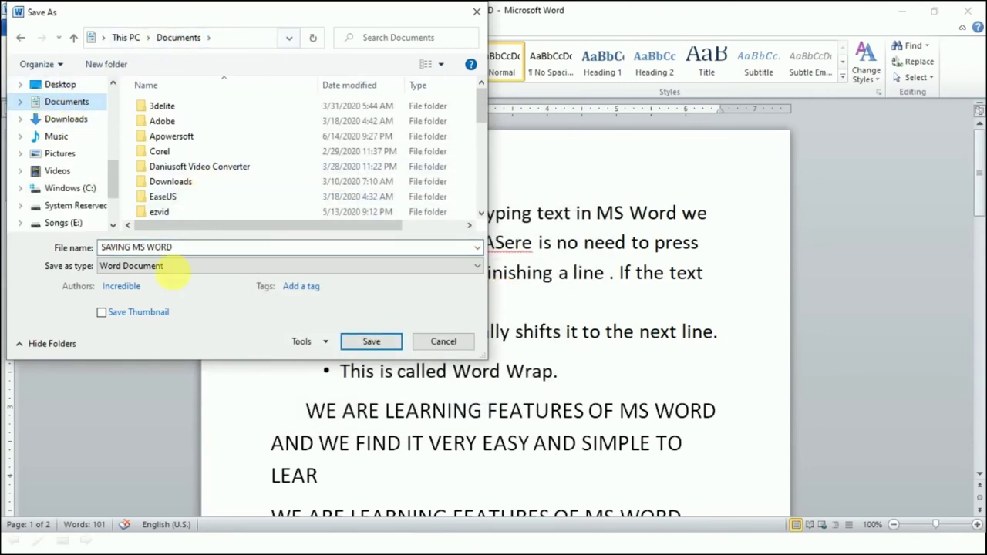
{"action": "left_click", "coordinate": [369, 340]}
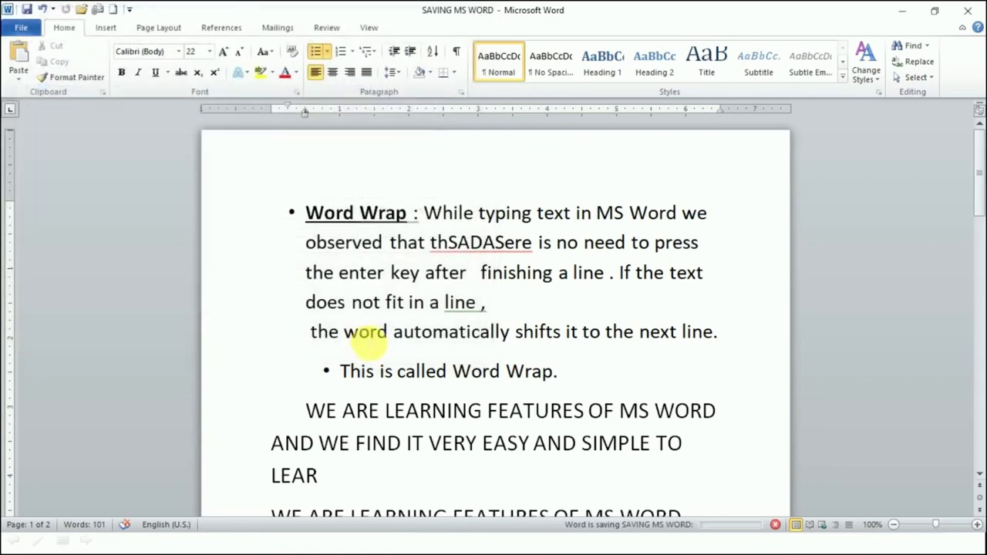
- Close Word and reopen SAVING MS WORD from File Explorer by entering its open password
{"action": "left_click", "coordinate": [977, 17]}
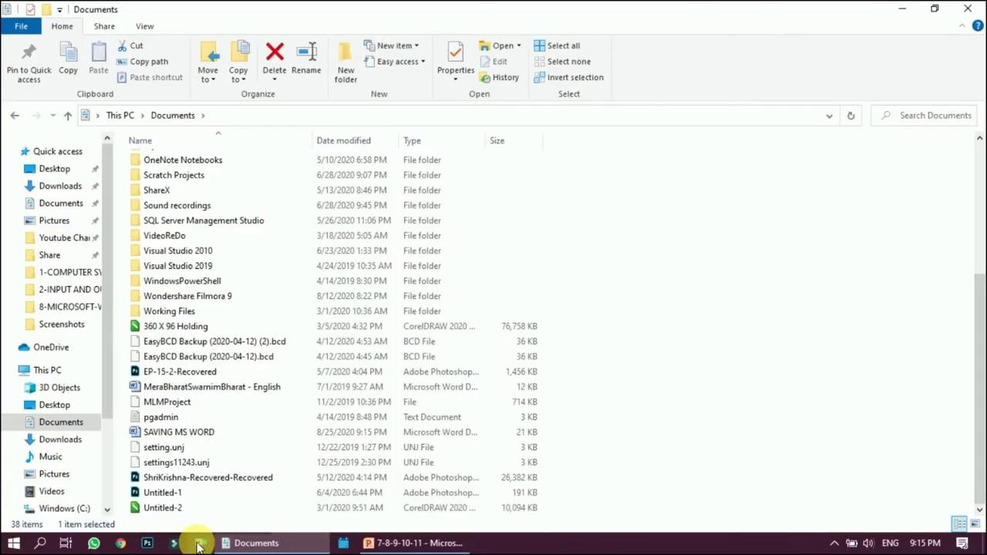
{"action": "left_click", "coordinate": [187, 434]}
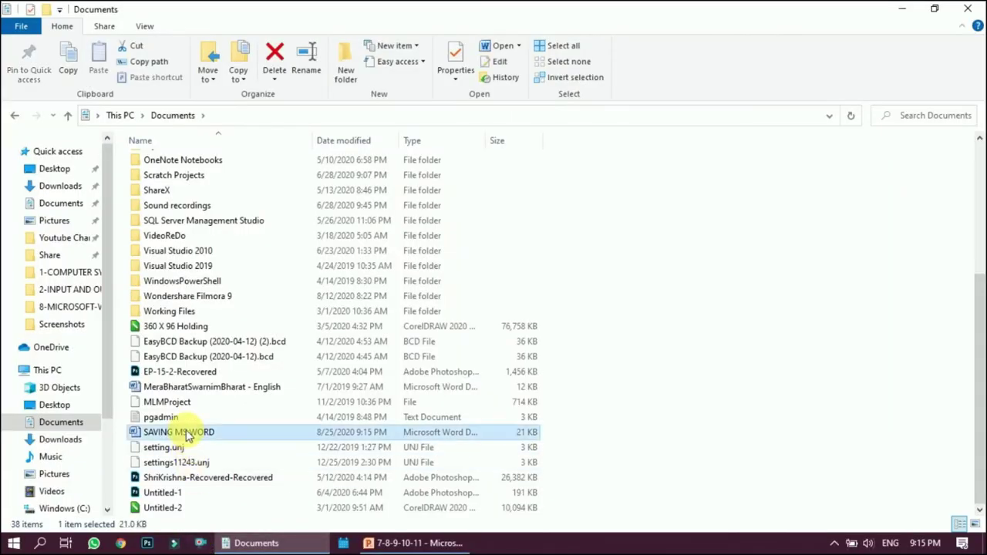
{"action": "double_click", "coordinate": [187, 434]}
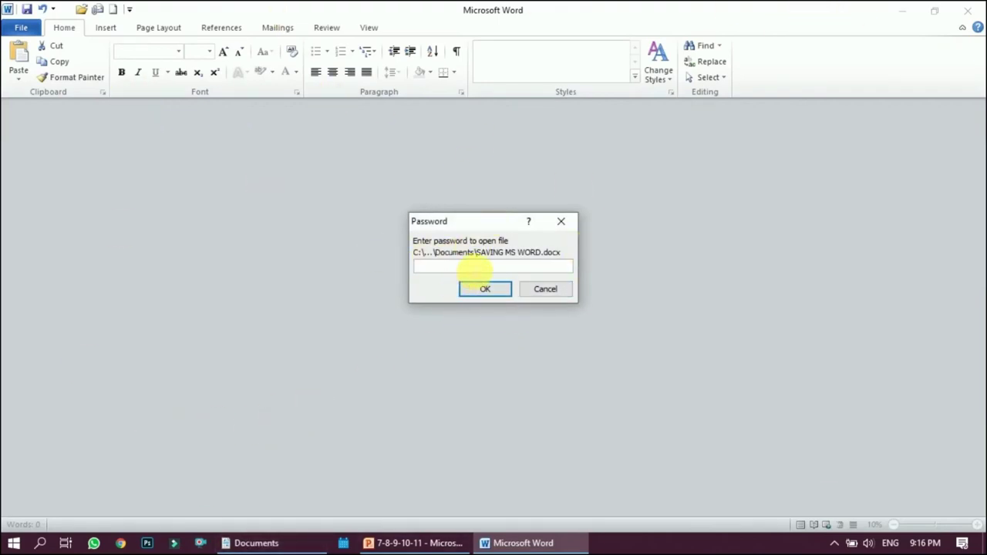
{"action": "type", "text": "1"}
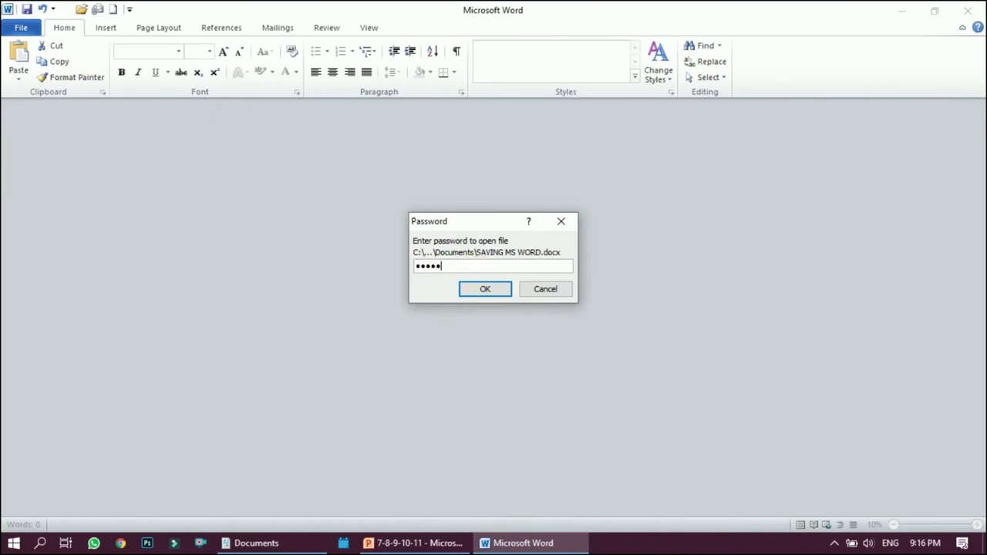
{"action": "left_click", "coordinate": [493, 289]}
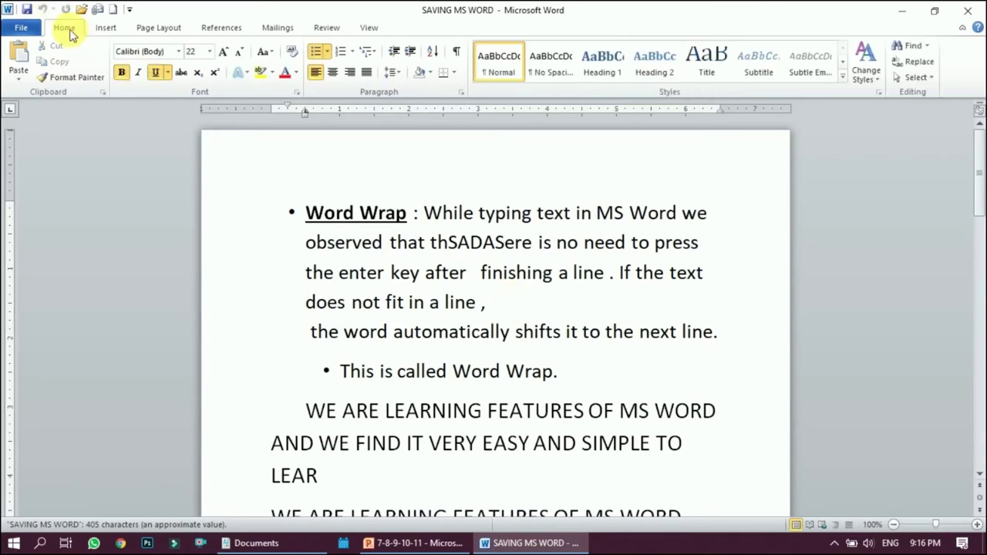
- Add a confirmed password to modify in General Options and save SAVING MS WORD again
{"action": "left_click", "coordinate": [21, 26]}
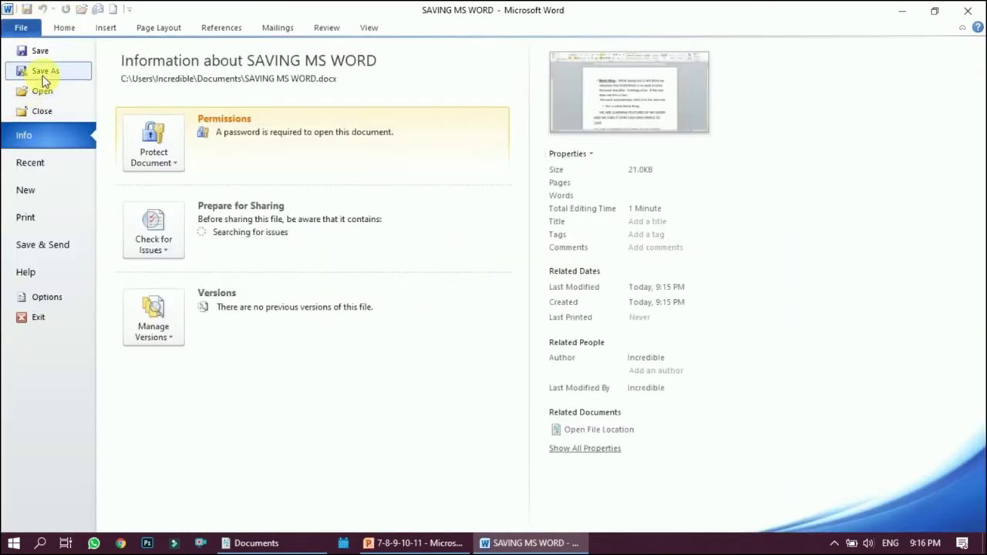
{"action": "left_click", "coordinate": [44, 72]}
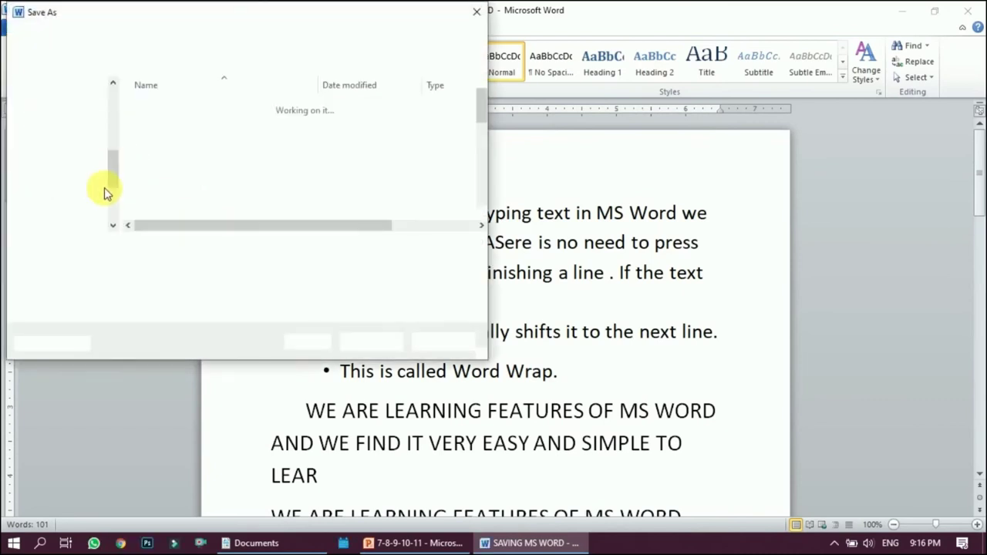
{"action": "left_click", "coordinate": [316, 342]}
{"action": "left_click", "coordinate": [330, 389]}
{"action": "left_click", "coordinate": [390, 205]}
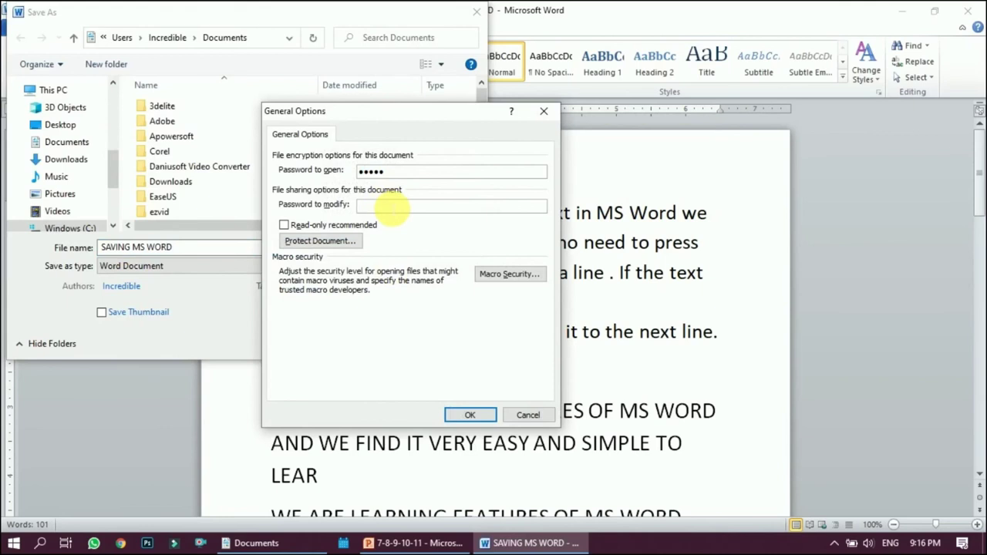
{"action": "type", "text": "1"}
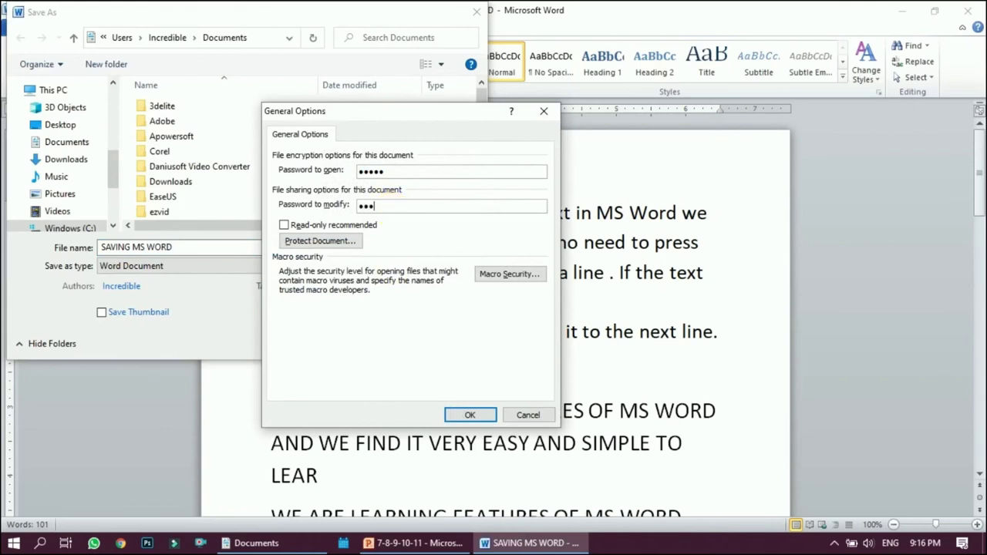
{"action": "left_click", "coordinate": [468, 414]}
{"action": "type", "text": "12345"}
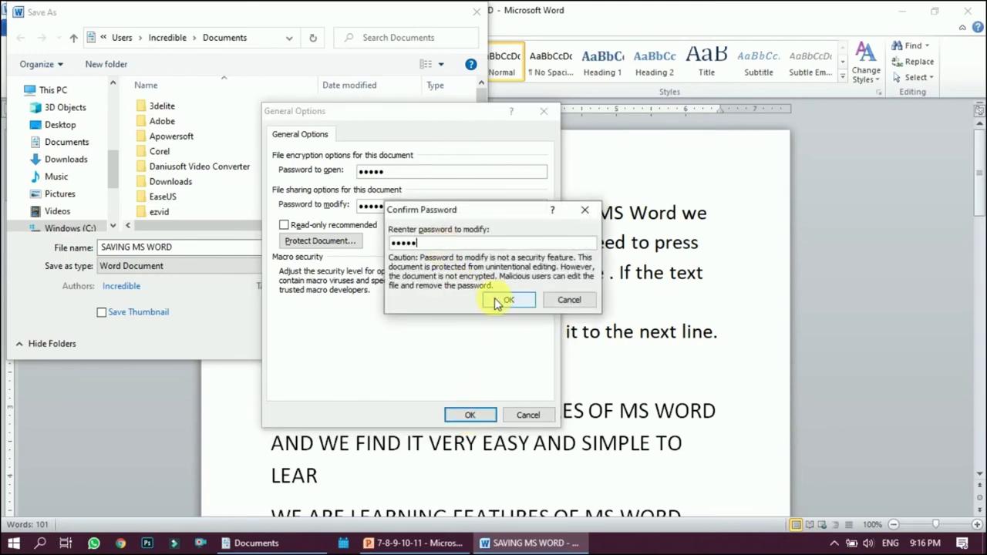
{"action": "left_click", "coordinate": [500, 301]}
{"action": "left_click", "coordinate": [385, 346]}
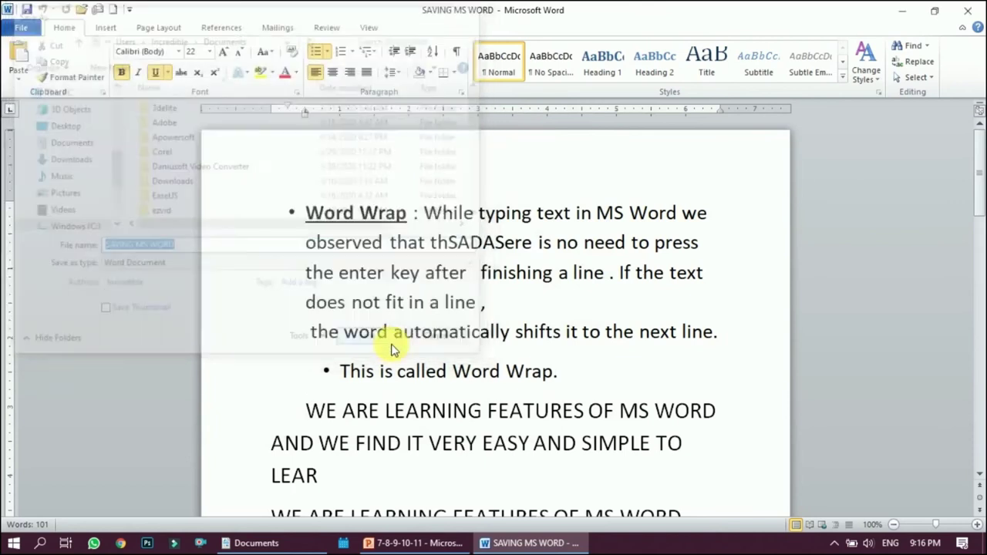
- Advance the slide show to the slide explaining the Save, Don't Save and Cancel choices
{"action": "left_click", "coordinate": [546, 295]}
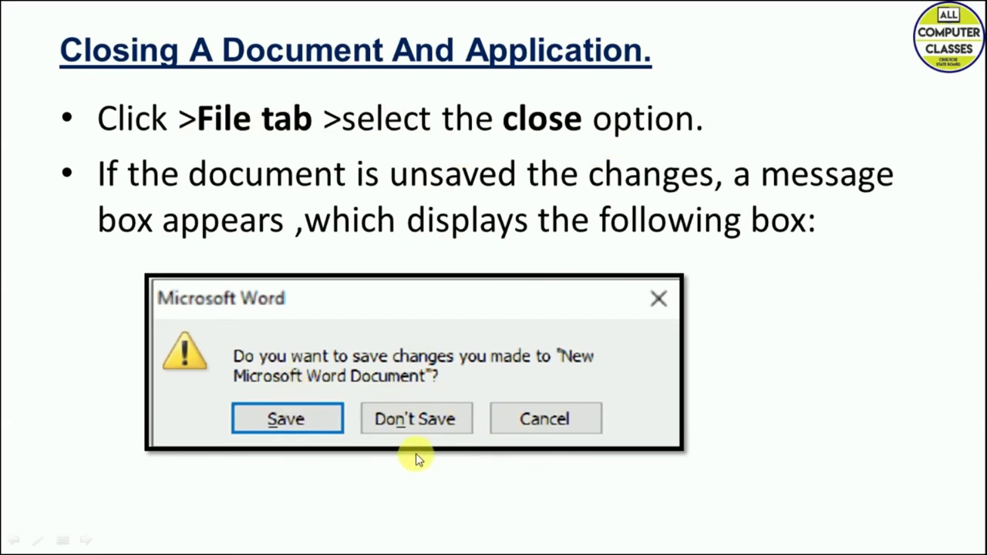
{"action": "left_click", "coordinate": [620, 447]}
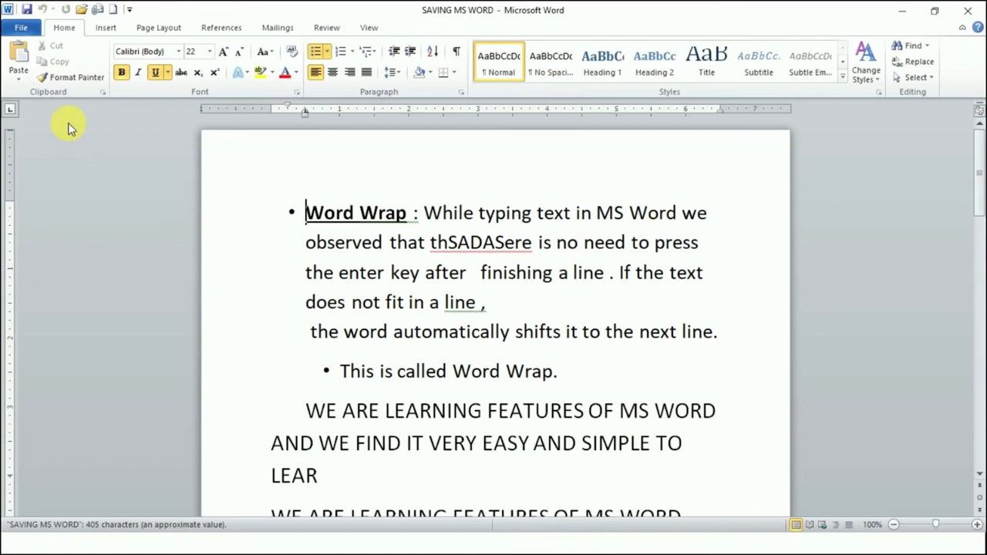
- Close SAVING MS WORD and show the New page with Available Templates and Blank document
{"action": "left_click", "coordinate": [19, 28]}
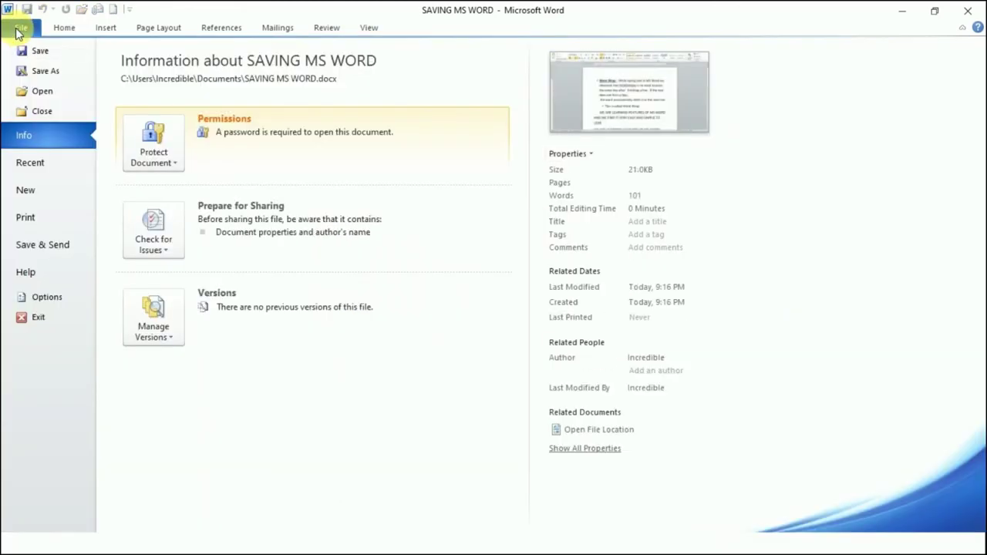
{"action": "left_click", "coordinate": [48, 112]}
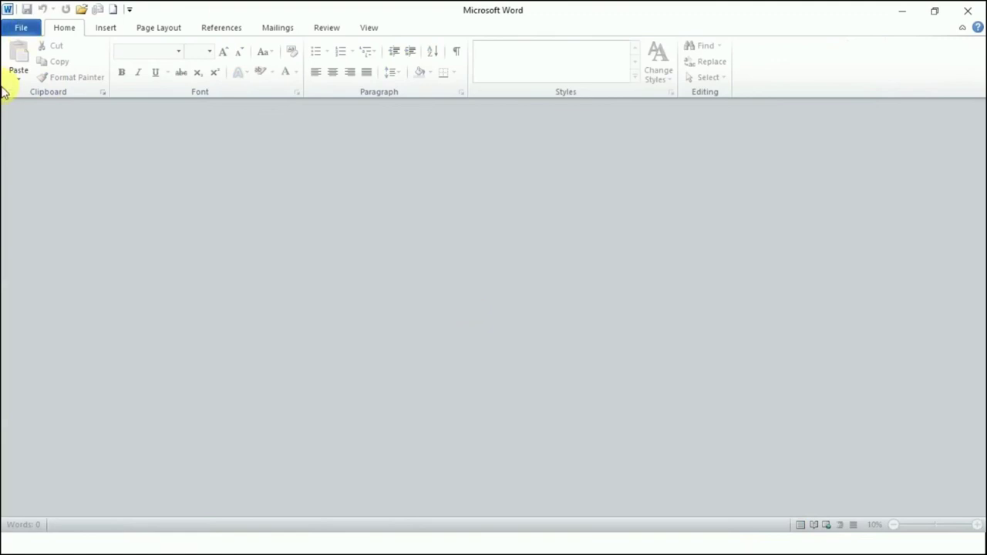
{"action": "left_click", "coordinate": [21, 29]}
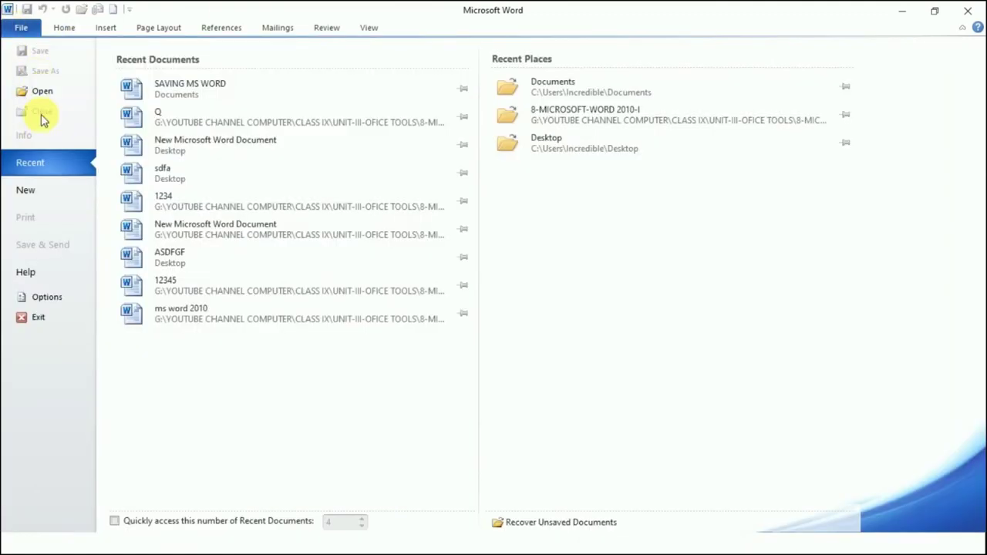
{"action": "left_click", "coordinate": [31, 190]}
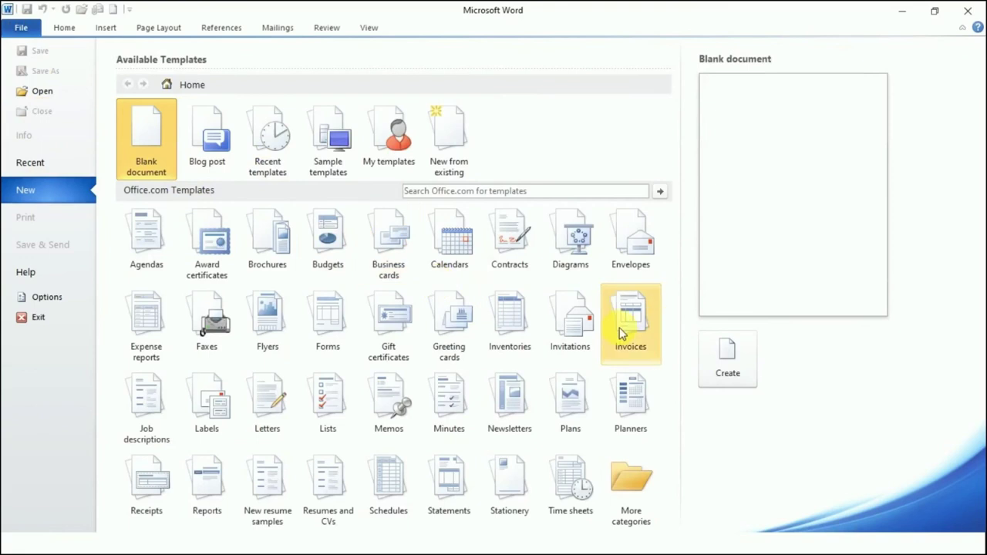
- Create a blank document containing 'ZJHFGSIULG', then close it, saving it as ZJHFGSIULG in Documents
{"action": "left_click", "coordinate": [728, 359]}
{"action": "type", "text": "ZJHFGSIULG"}
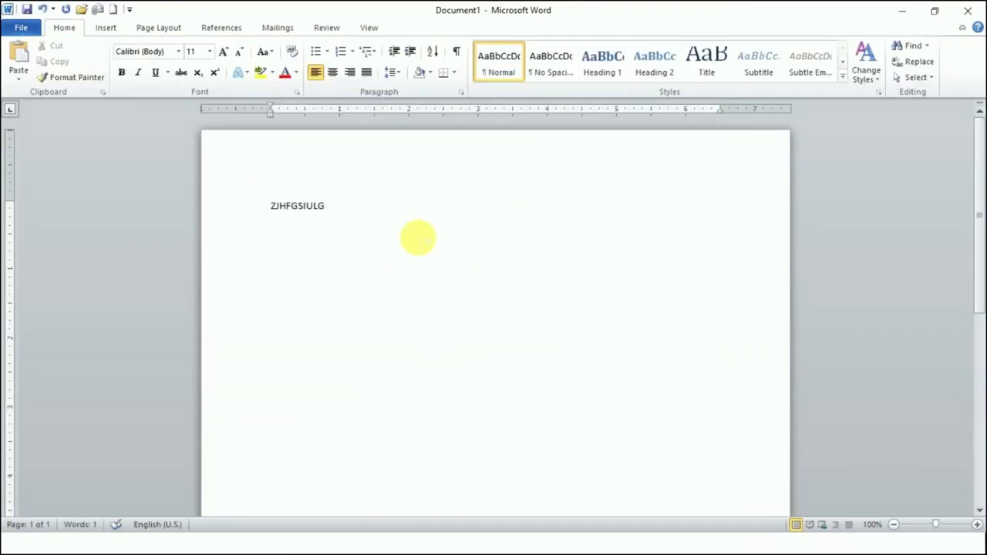
{"action": "left_click", "coordinate": [21, 27]}
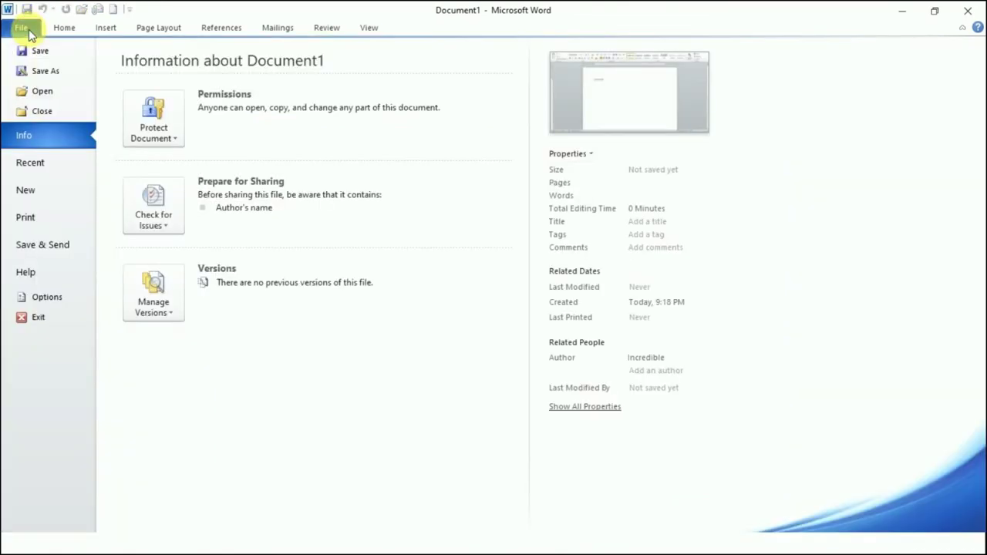
{"action": "left_click", "coordinate": [39, 116]}
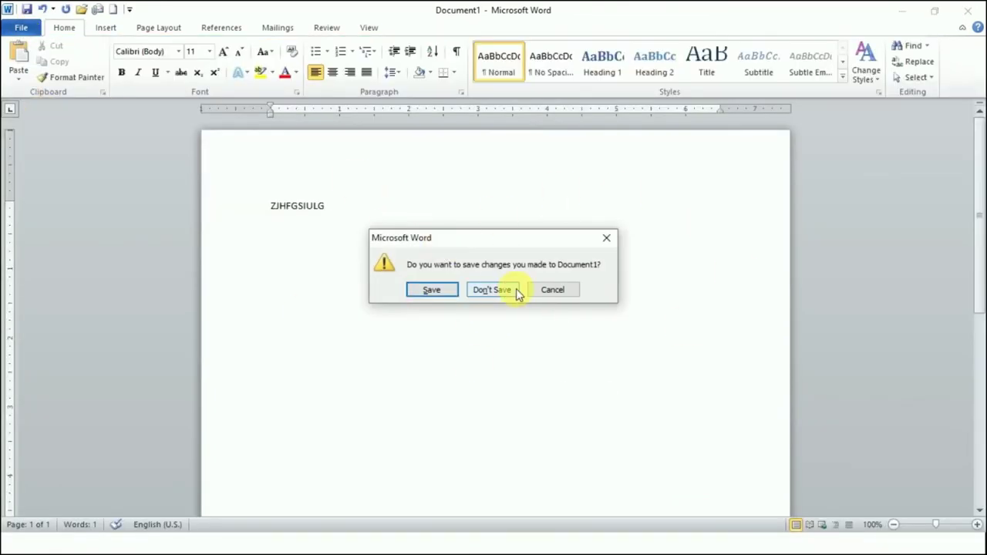
{"action": "left_click", "coordinate": [455, 297]}
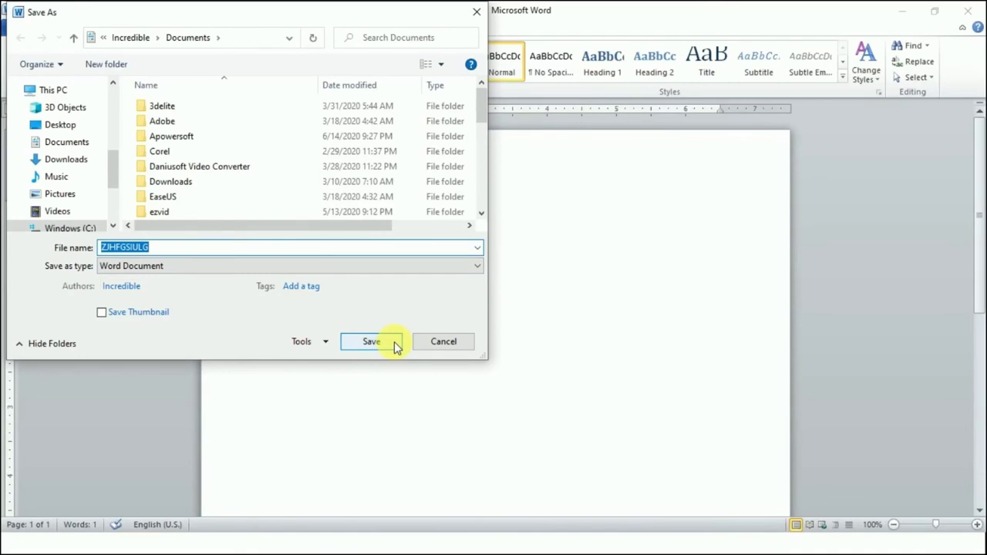
{"action": "left_click", "coordinate": [394, 344]}
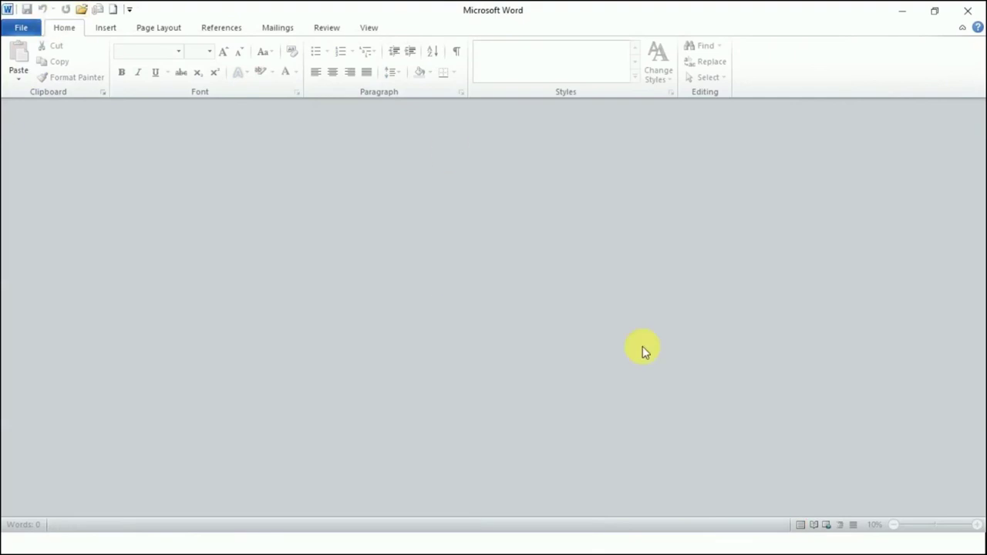
{"action": "left_click", "coordinate": [13, 27]}
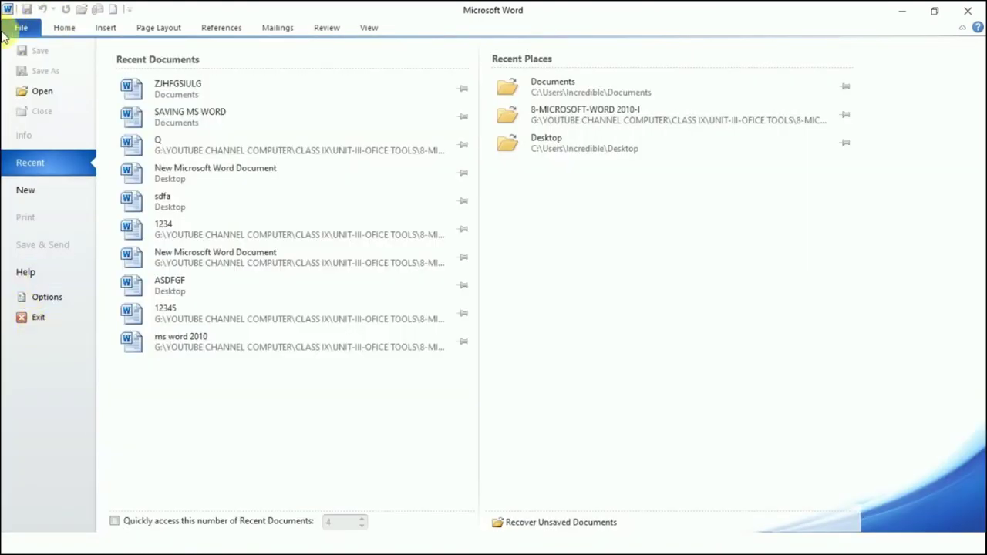
- Exit Word entirely with the window's Close button, then switch windows with Alt+Tab
{"action": "left_click", "coordinate": [24, 27]}
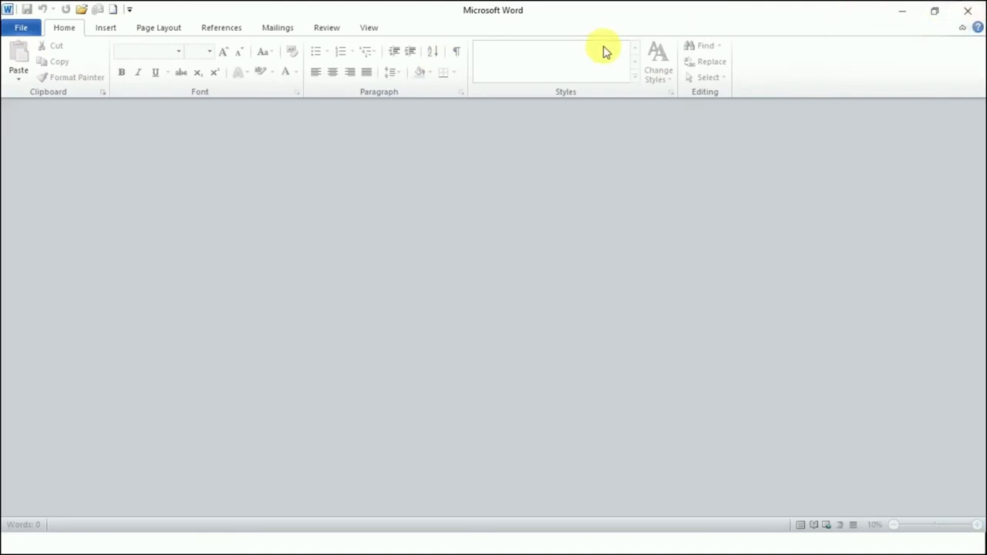
{"action": "left_click", "coordinate": [967, 21]}
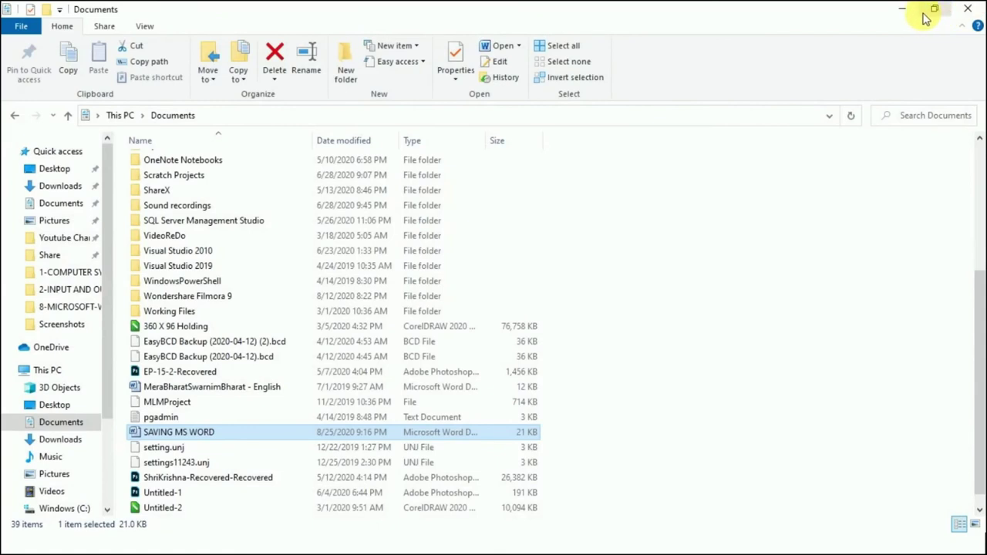
{"action": "key", "text": "alt+Tab"}
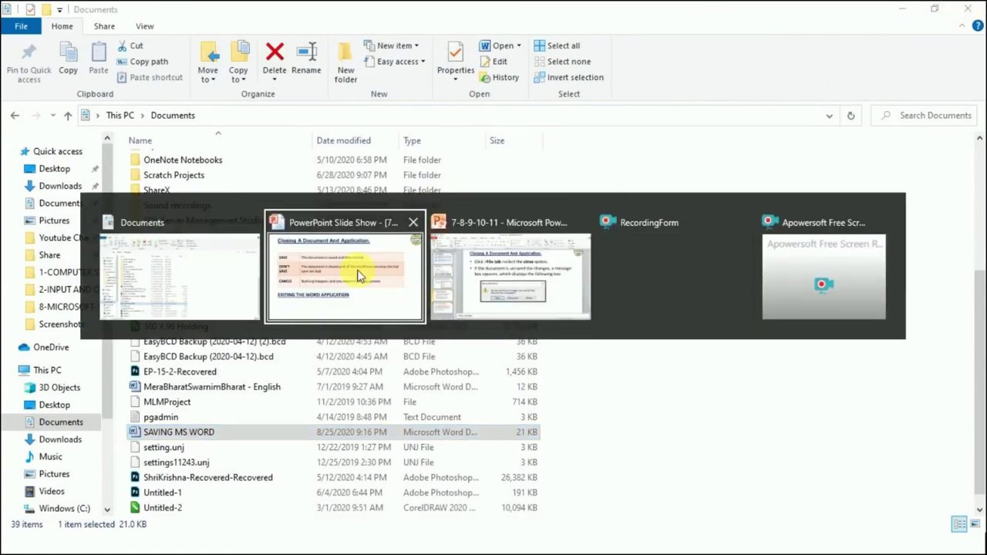
- Back in PowerPoint, start the slide show from slide 10's save-choices table
{"action": "left_click", "coordinate": [515, 275]}
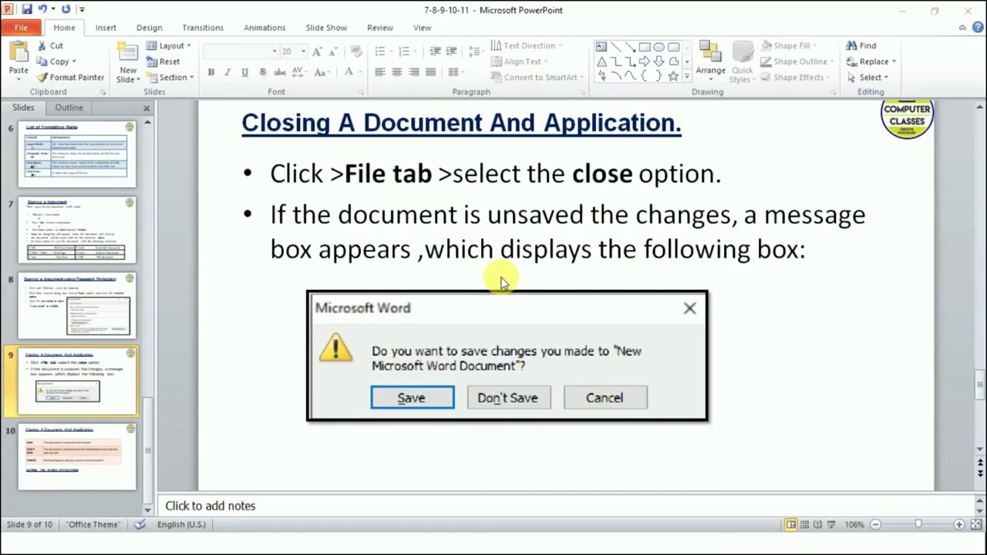
{"action": "left_click", "coordinate": [83, 446]}
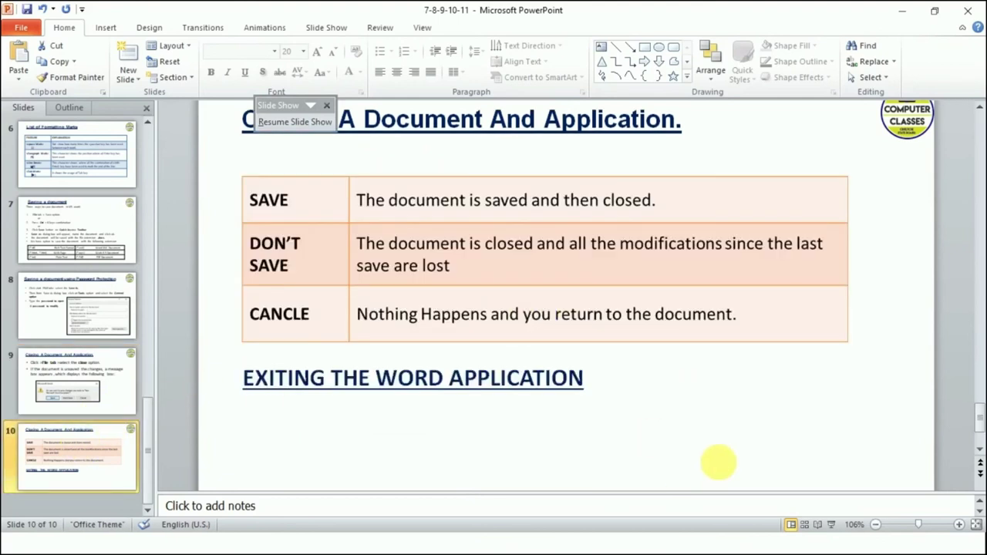
{"action": "left_click", "coordinate": [831, 526]}
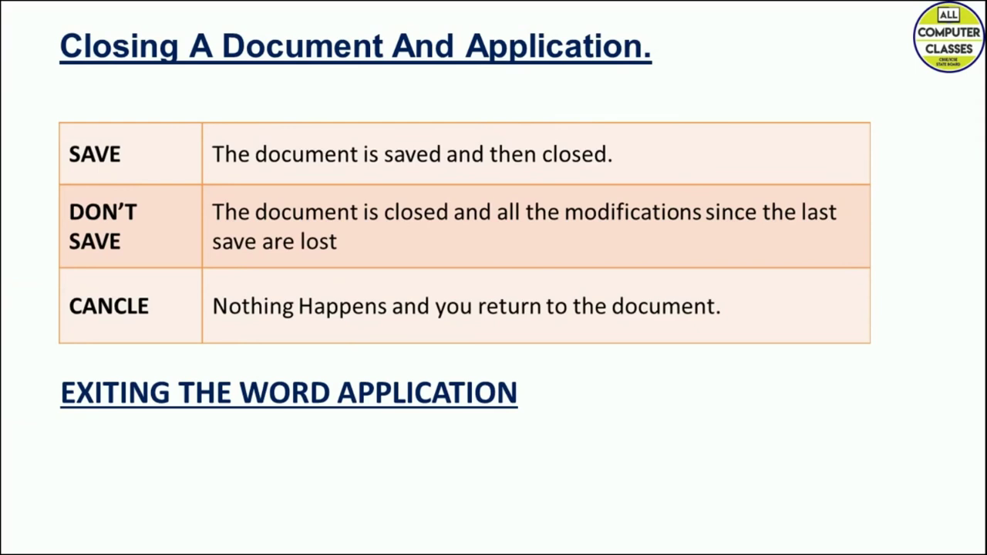